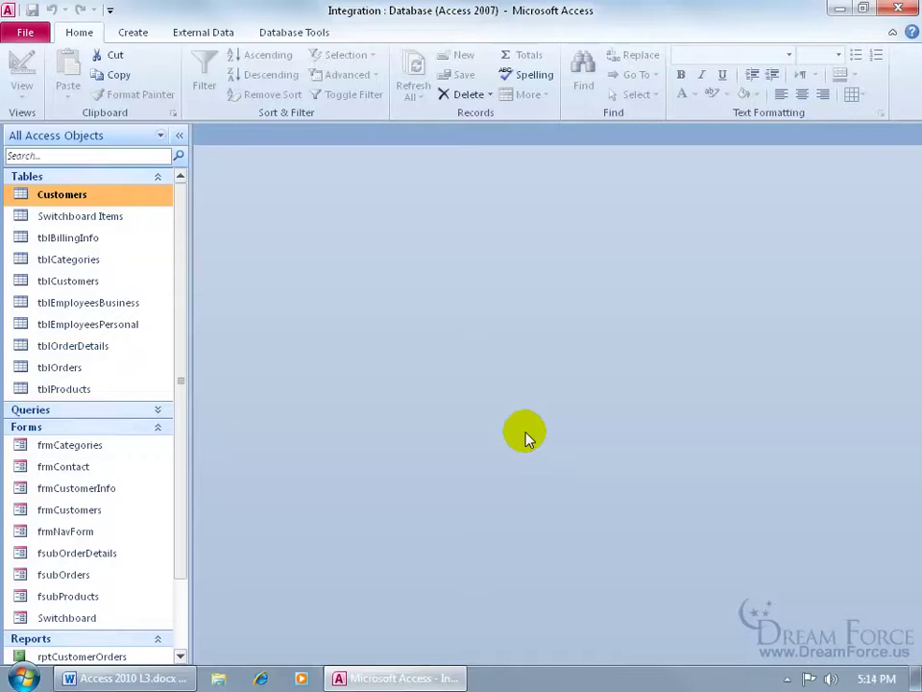
Step: Try to package and digitally sign the Integration database with the Package and Sign option
left_click(27, 32)
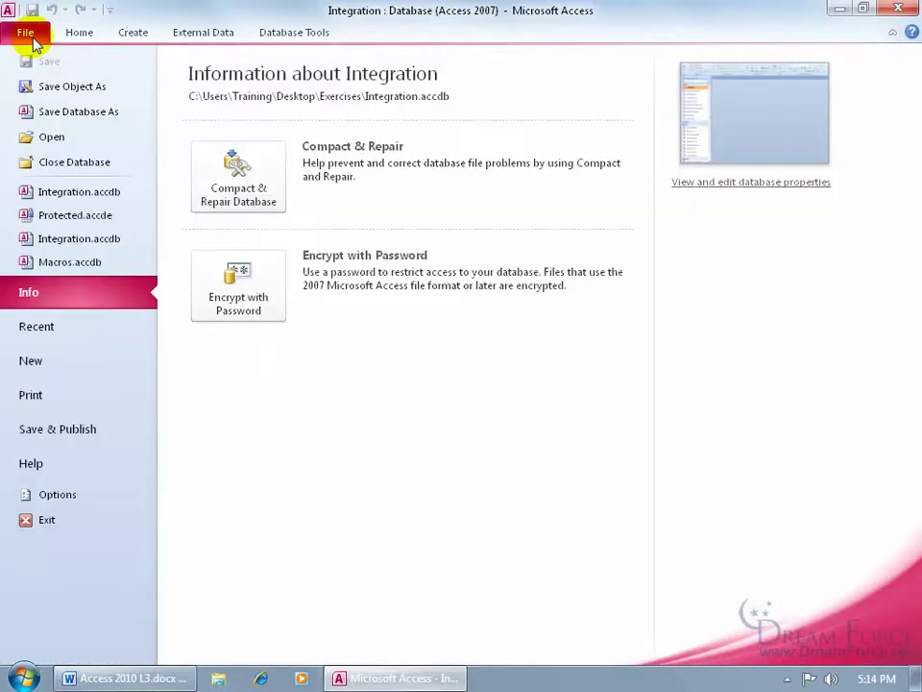
left_click(125, 432)
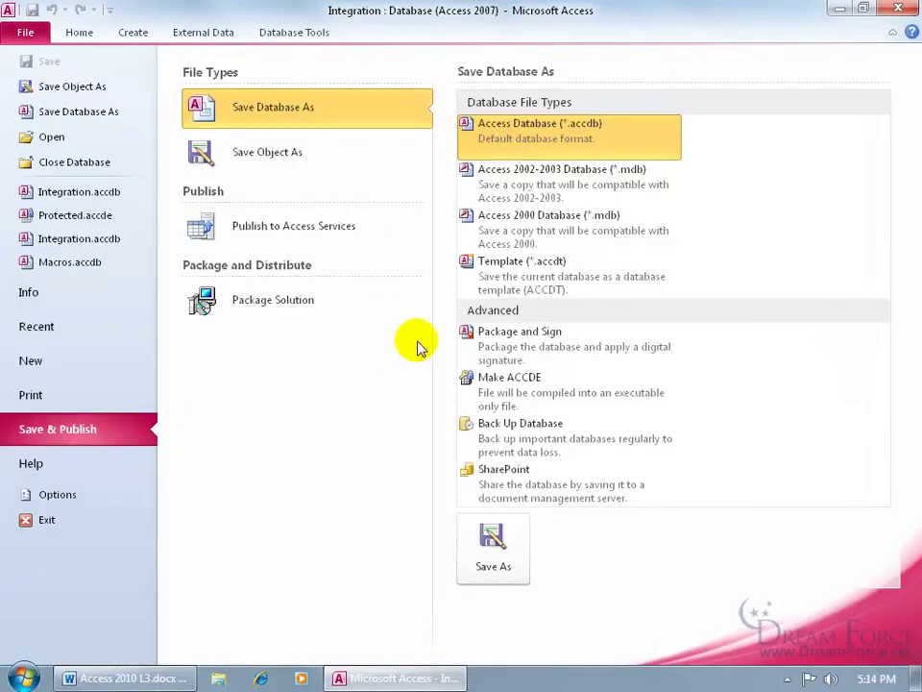
left_click(509, 346)
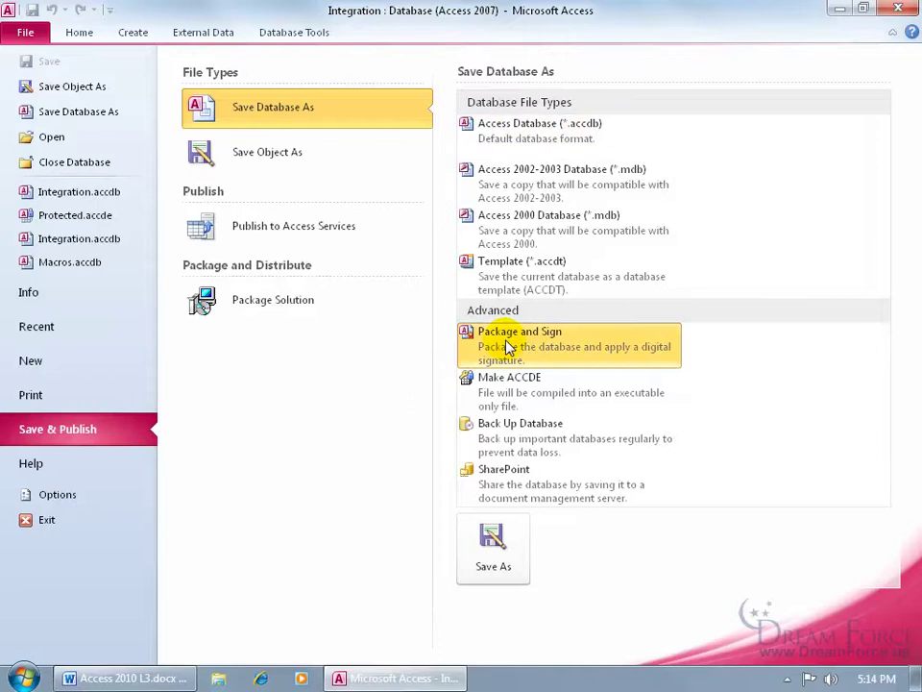
left_click(503, 569)
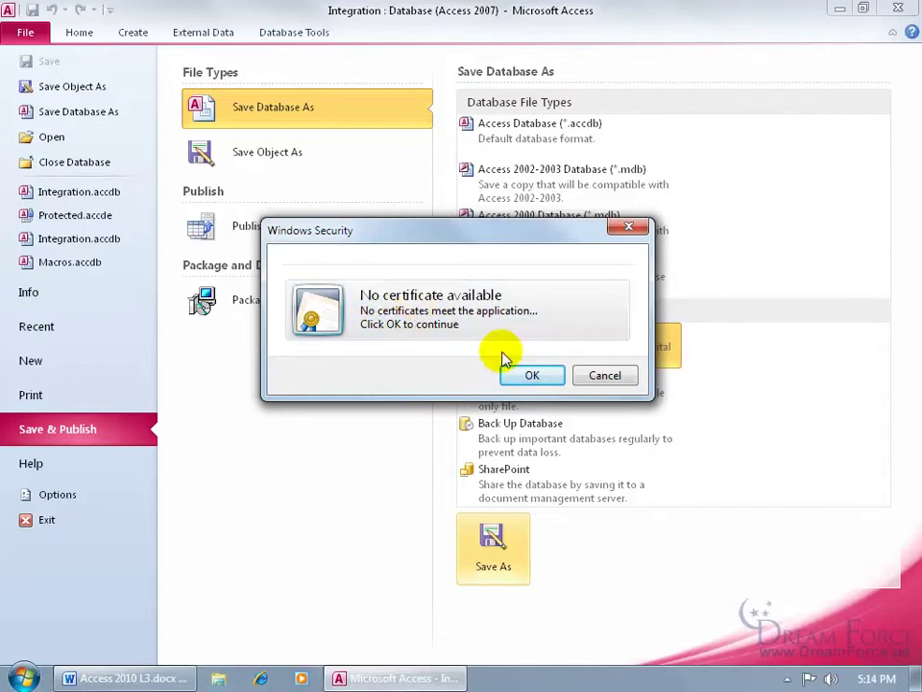
left_click(590, 375)
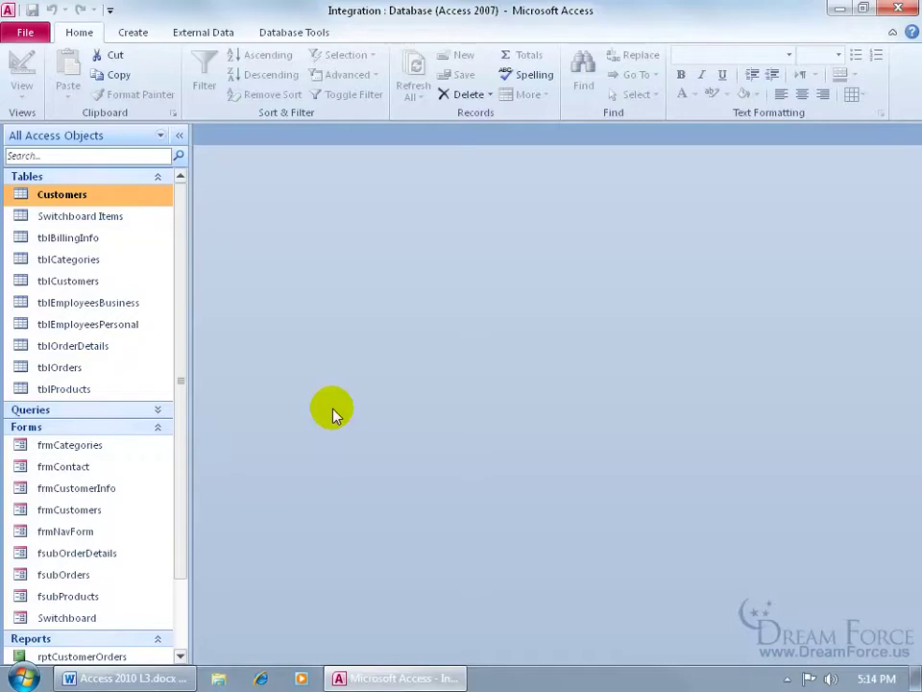
Step: Launch Digital Certificate for VBA Projects from the Microsoft Office 2010 Tools
left_click(24, 678)
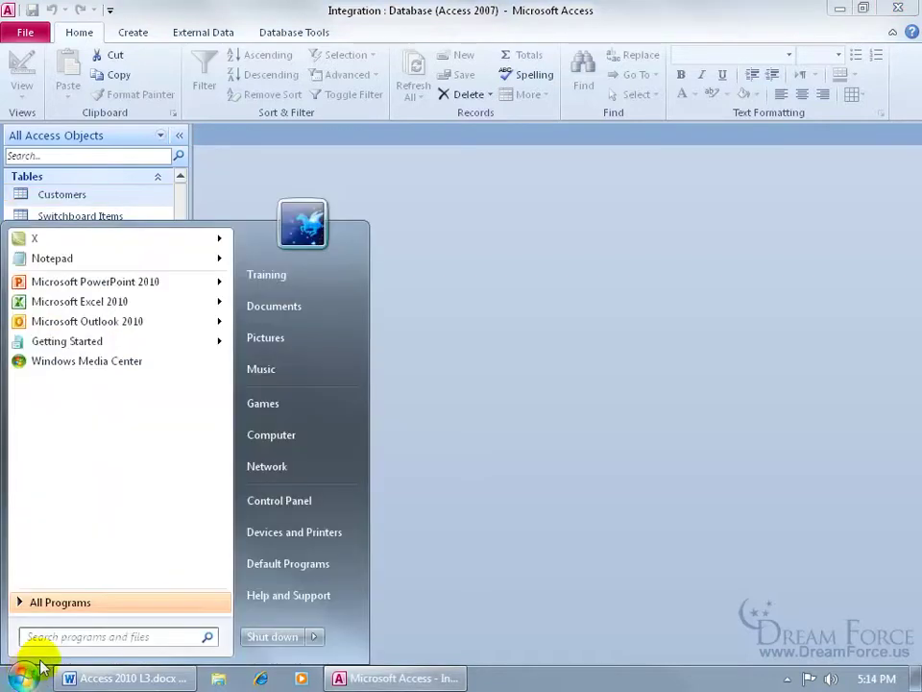
left_click(65, 603)
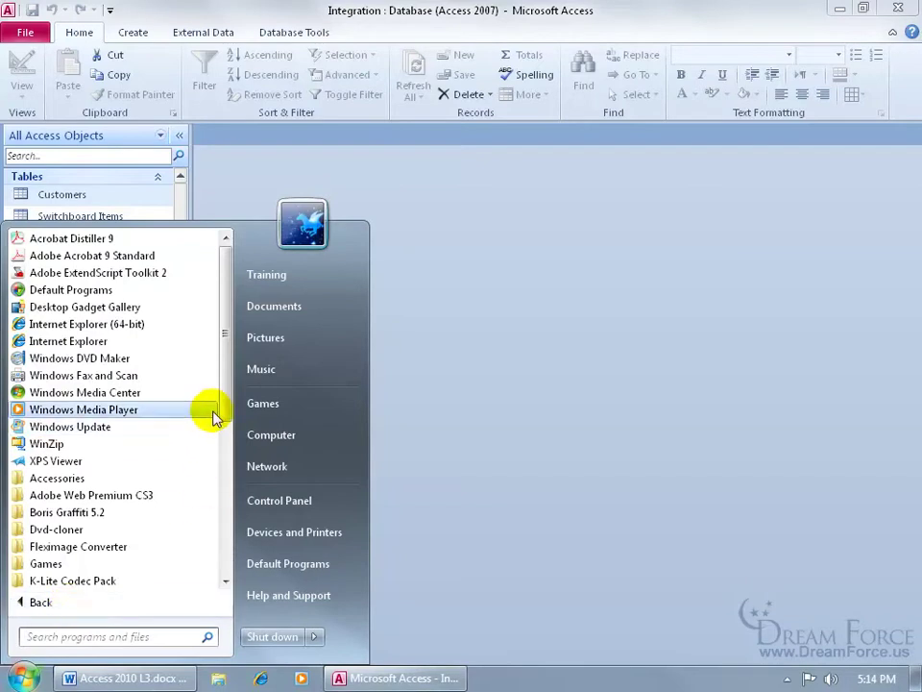
scroll(215, 415, "down", 4)
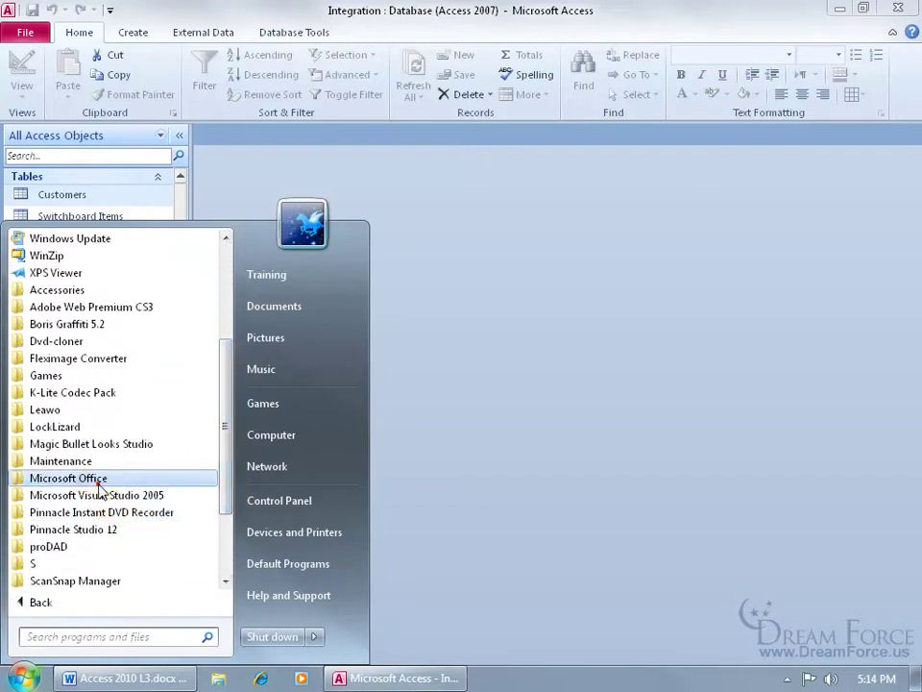
left_click(98, 480)
scroll(221, 485, "down", 2)
left_click_drag(226, 492, 224, 509)
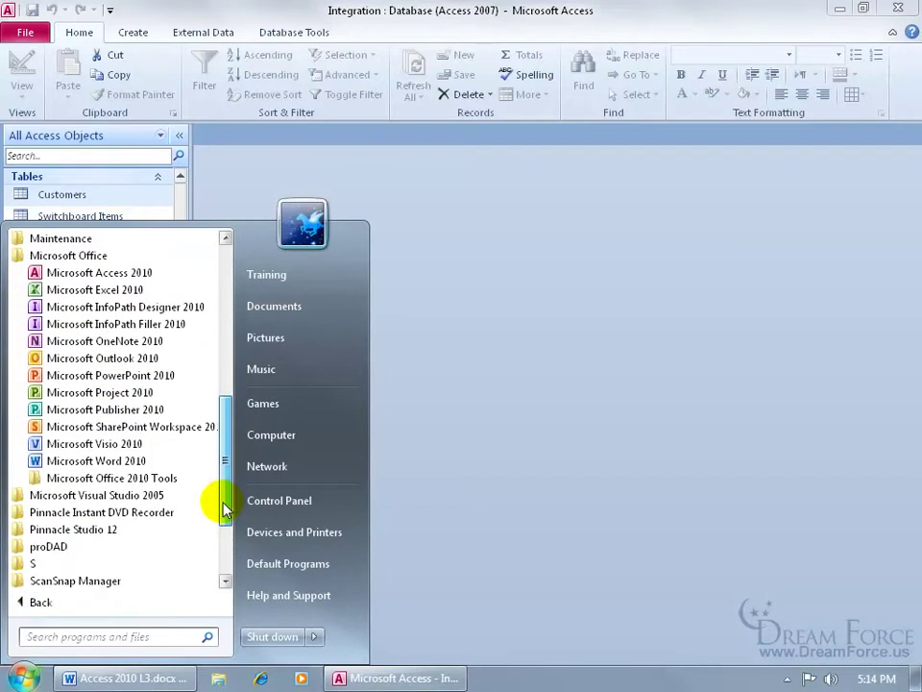
left_click(125, 478)
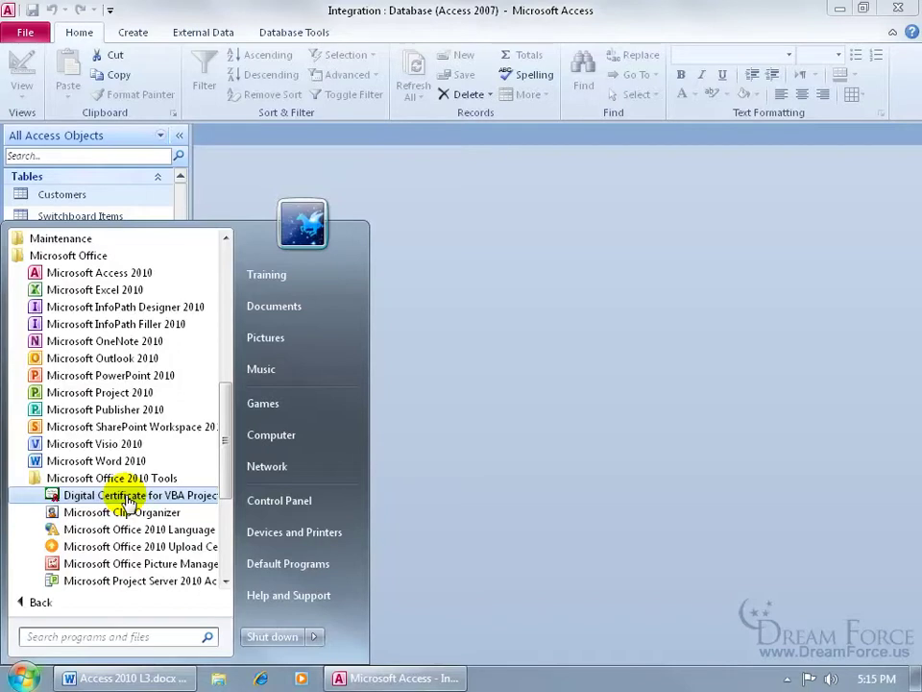
left_click(130, 496)
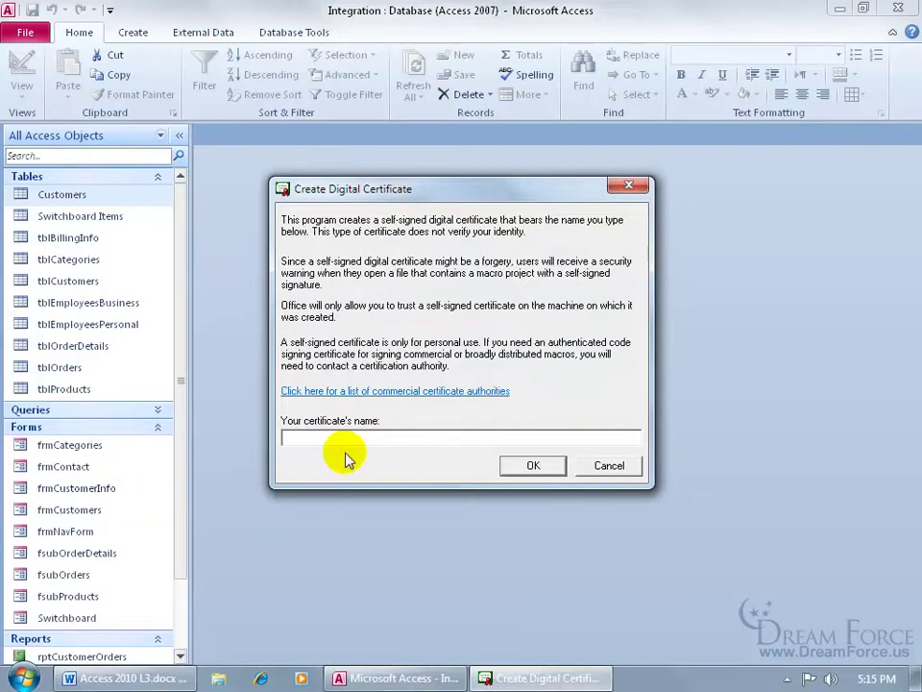
Step: Create a self-signed digital certificate named with the owner's first name followed by DB
type("Kirt DB")
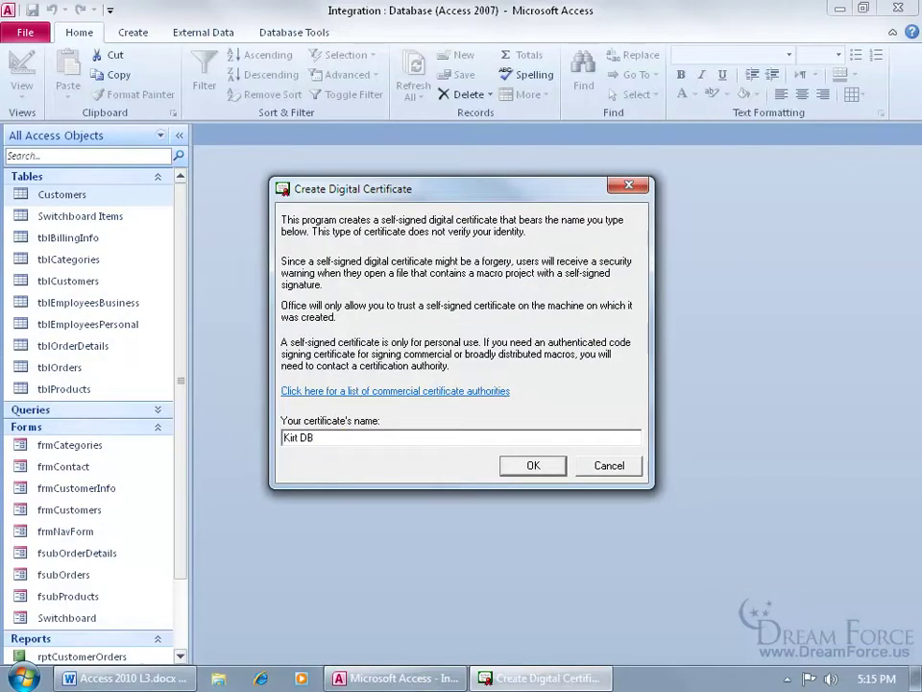
left_click(533, 465)
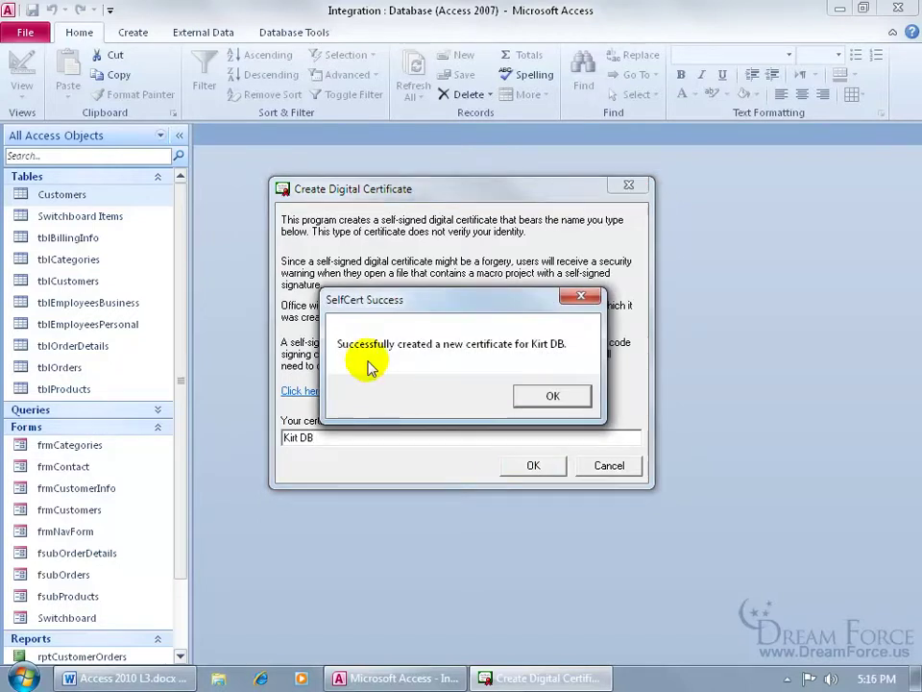
left_click(553, 395)
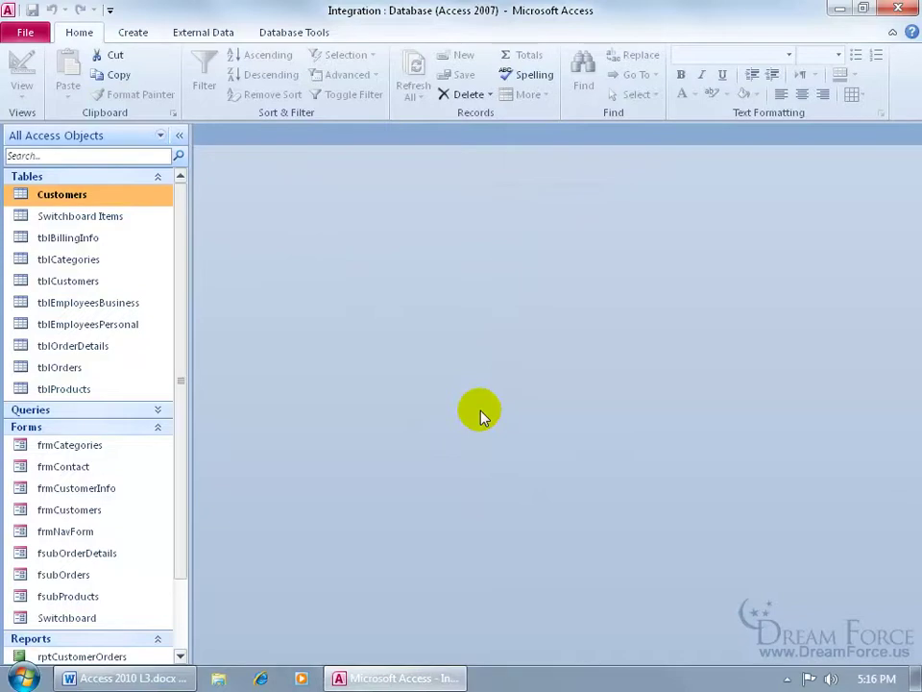
Step: Package and sign the Integration database with the new certificate, creating Integration.accdc in the Exercises folder
left_click(26, 33)
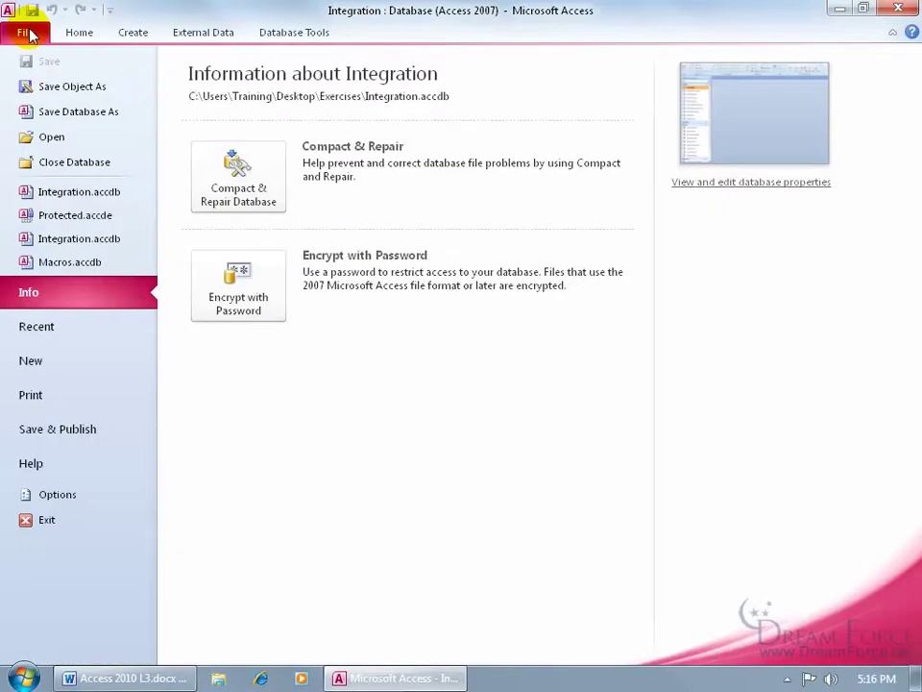
left_click(66, 429)
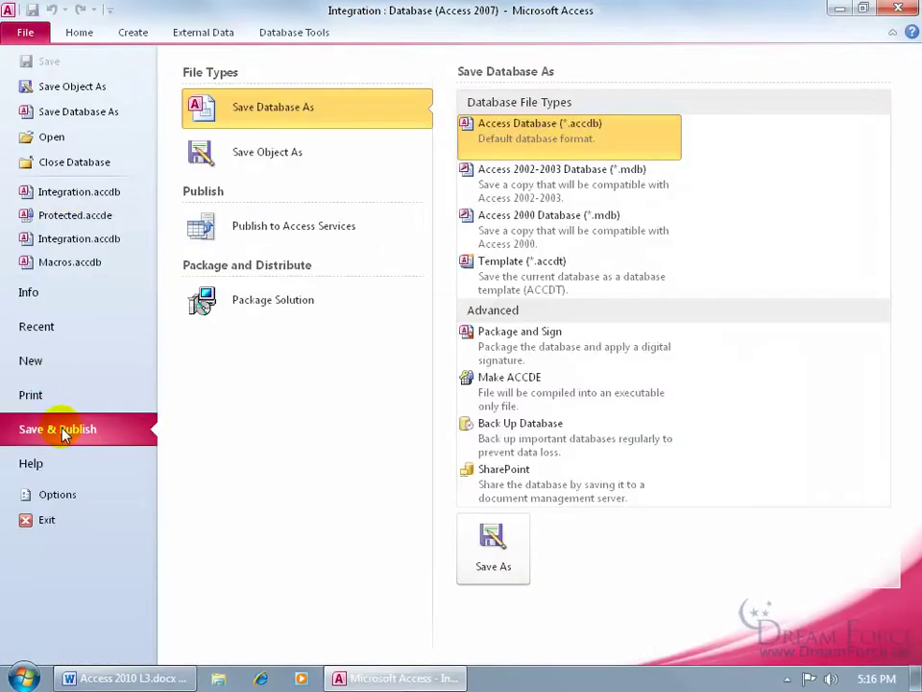
left_click(518, 348)
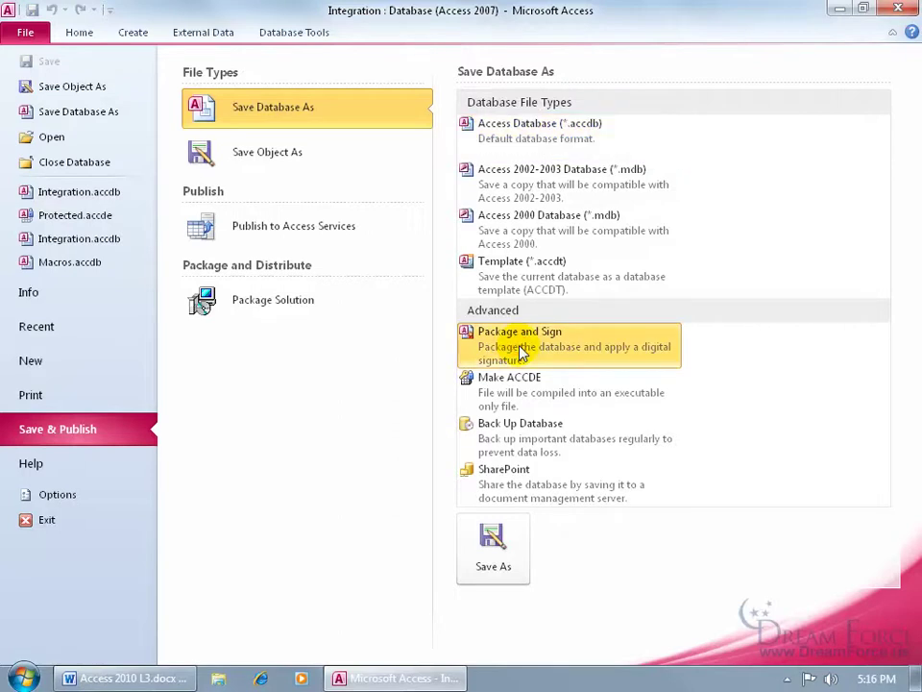
left_click(520, 539)
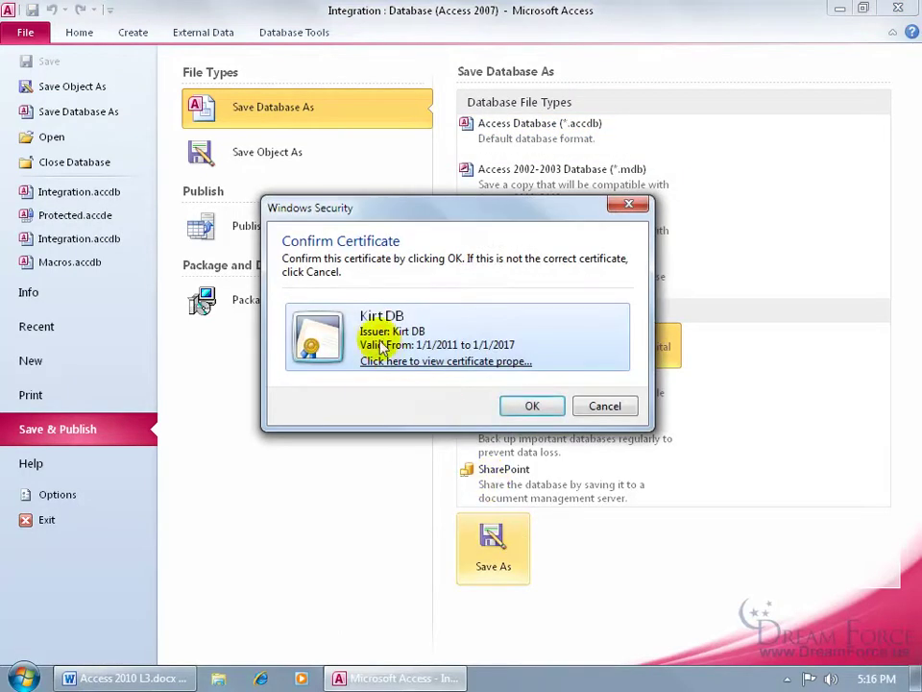
left_click(529, 405)
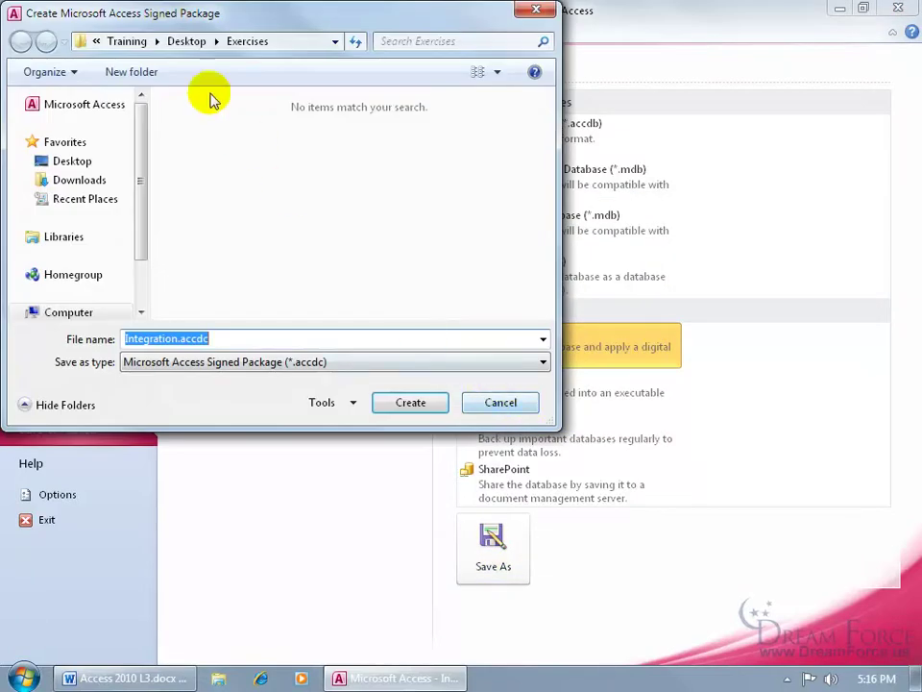
left_click_drag(205, 16, 391, 139)
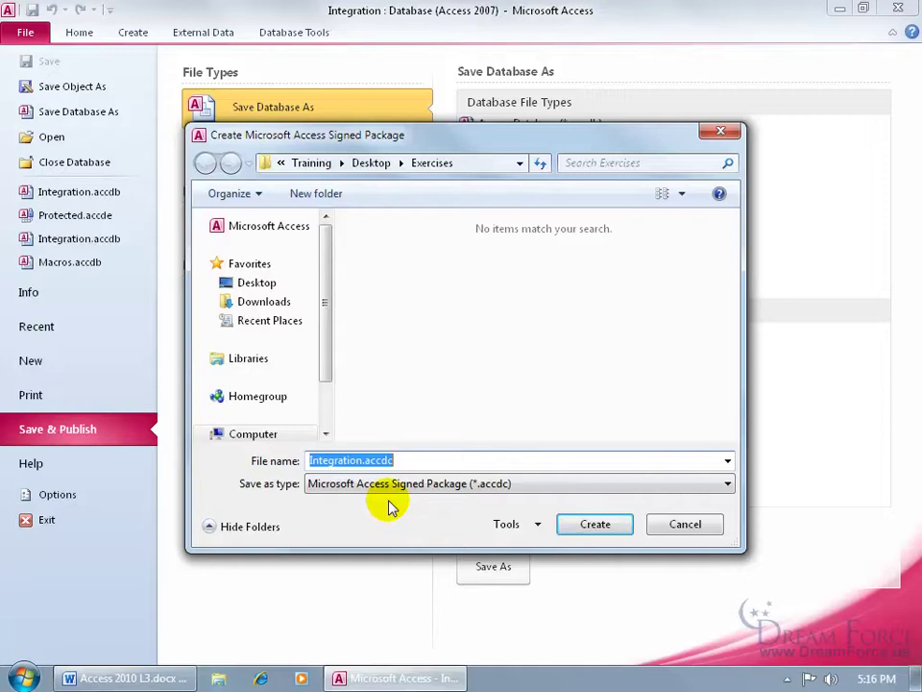
left_click(590, 528)
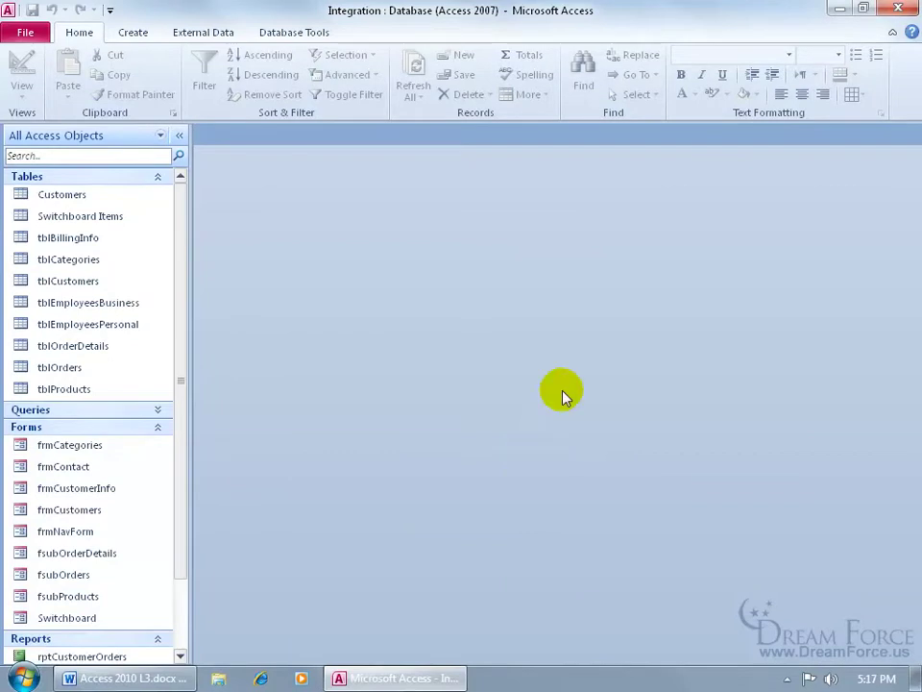
Step: Close Access and move the signed package Integration.accdc from the Exercises folder to the desktop
left_click(898, 9)
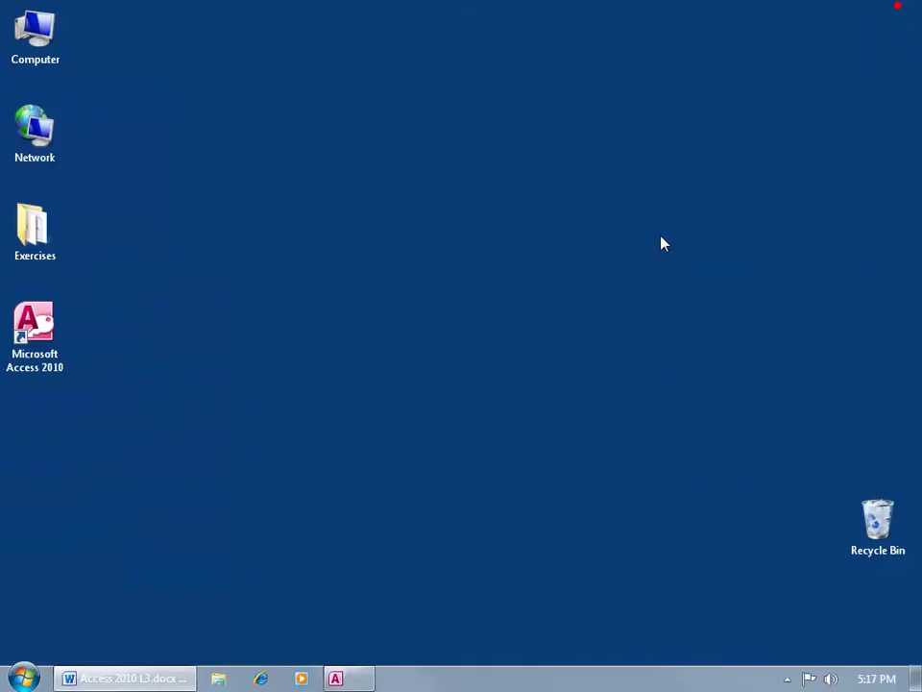
double_click(56, 234)
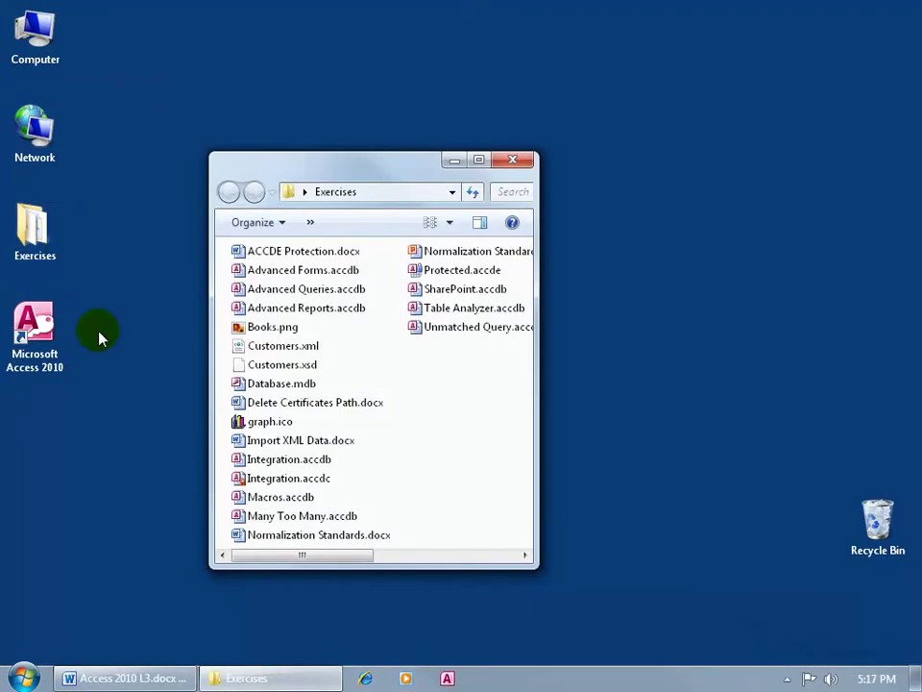
left_click_drag(282, 488, 177, 443)
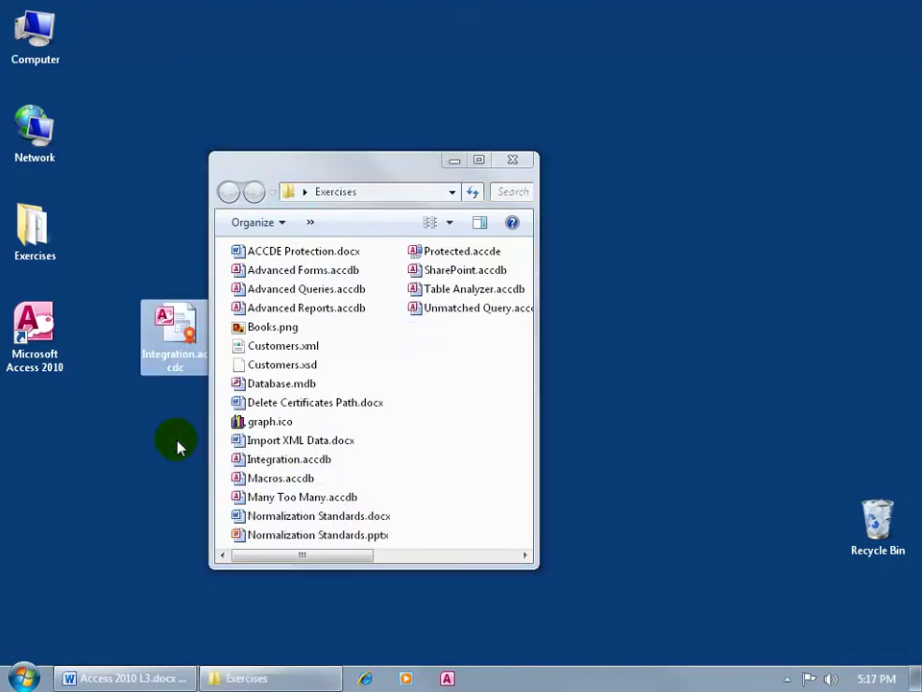
Step: Open the Integration.accdc package, trust all content from its publisher, and extract Integration.accdb to the Desktop
double_click(192, 348)
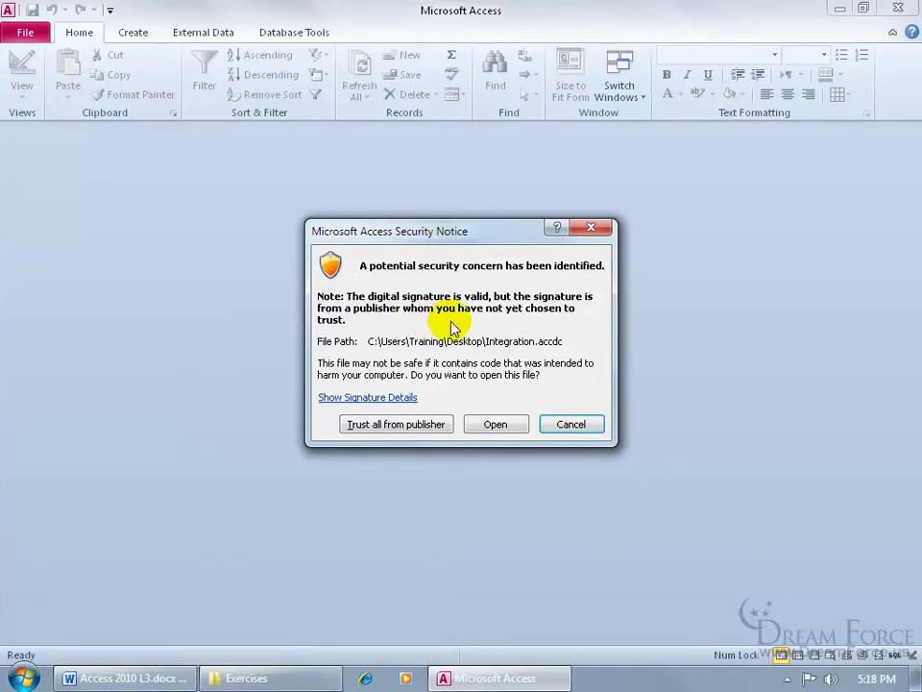
left_click(429, 426)
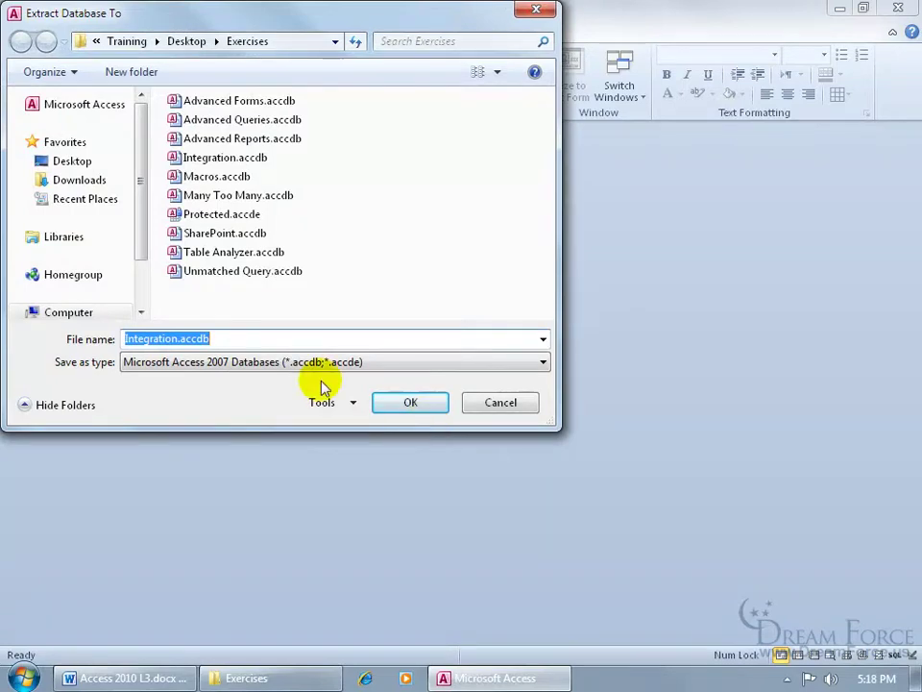
left_click(83, 165)
left_click(389, 399)
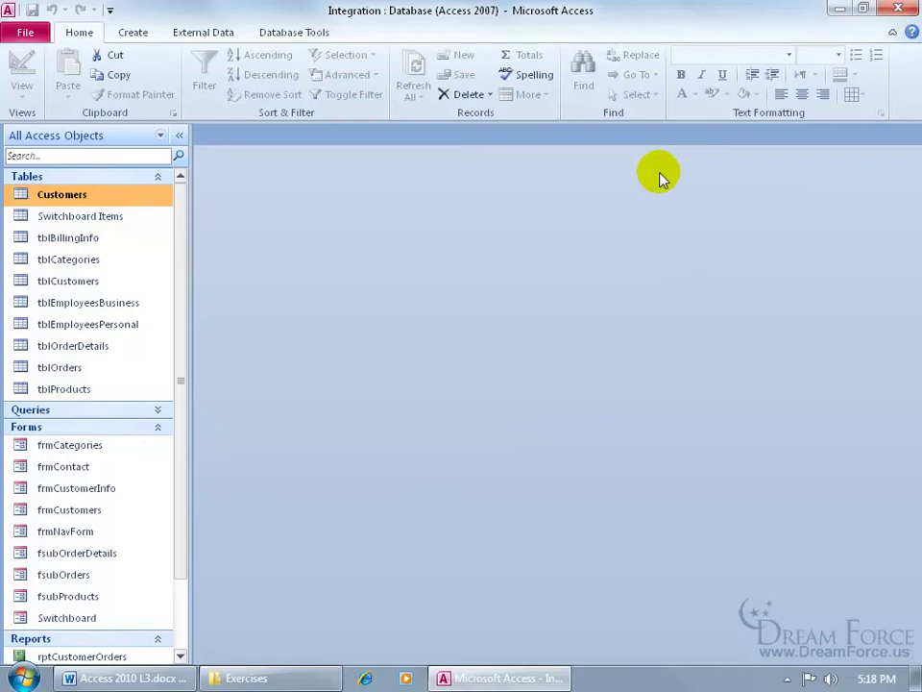
Step: Close the extracted database and select the Integration.accdb file on the desktop
left_click(897, 9)
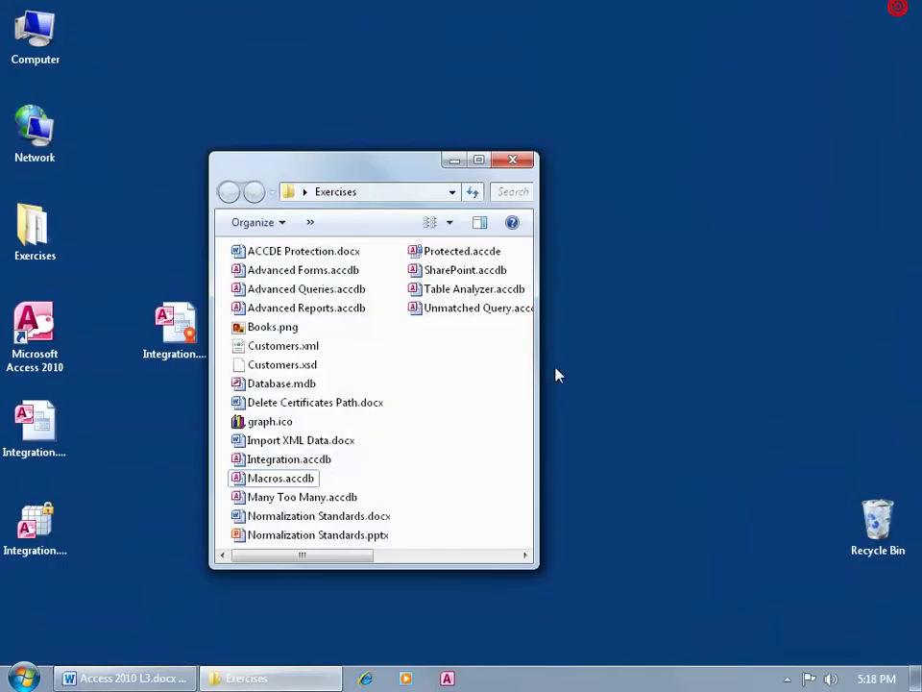
left_click(178, 352)
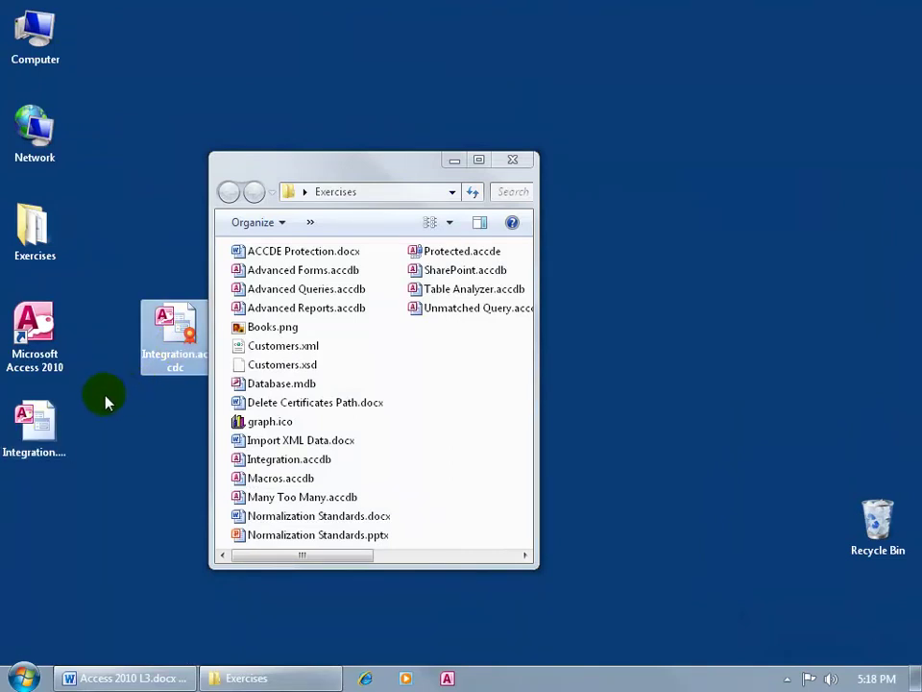
left_click(34, 427)
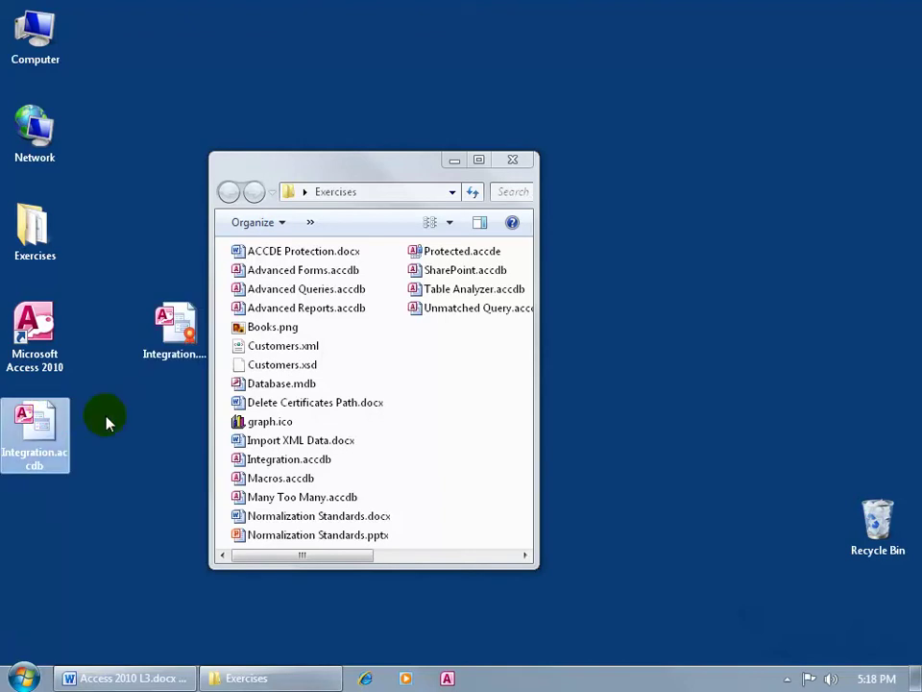